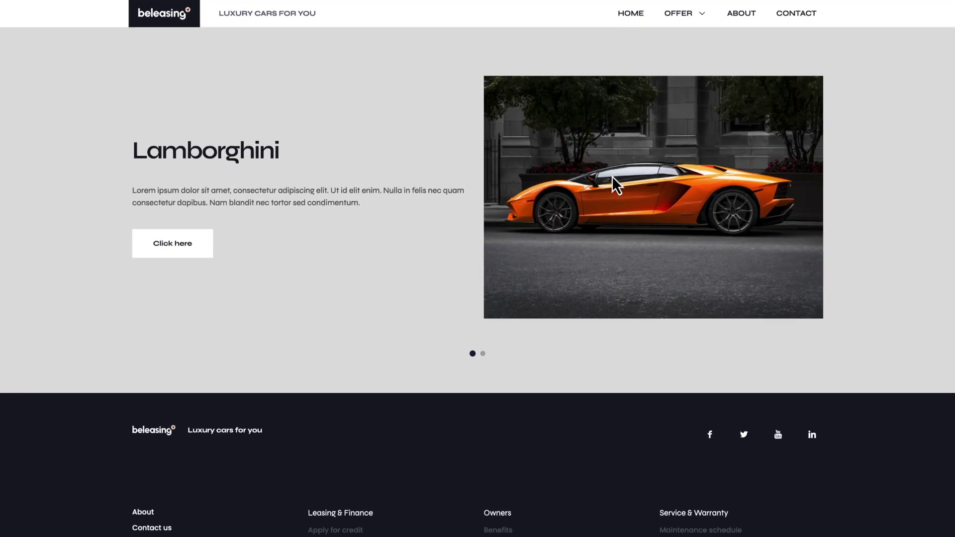
Advance the demo slider to the BMW slide, then check Theme Options > Global > Advanced for Slides.
drag(612, 176, 506, 188)
drag(729, 168, 673, 190)
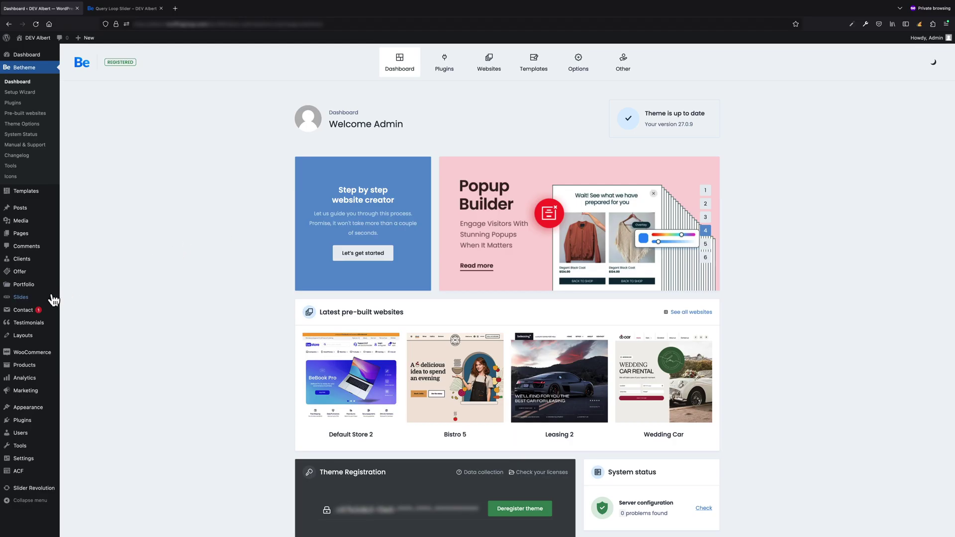
mouse_move(43, 303)
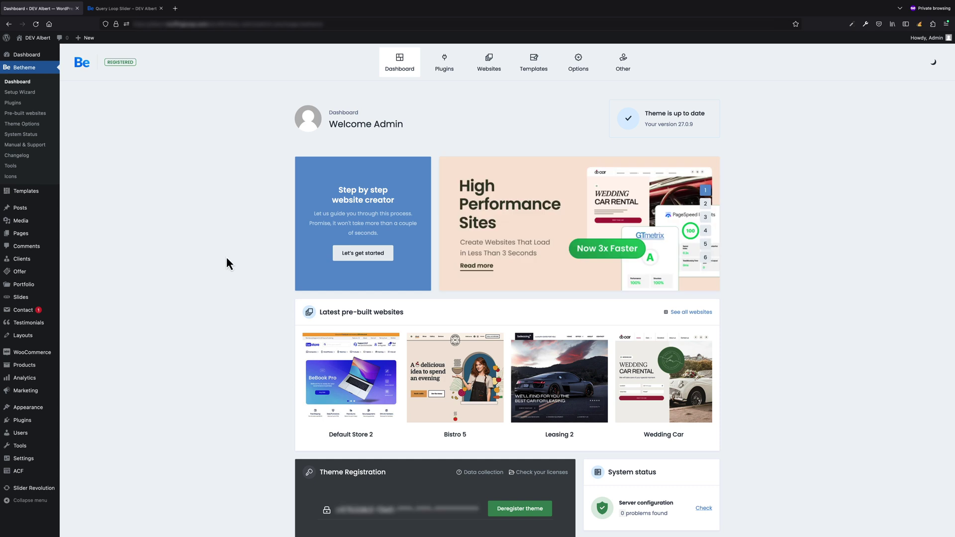
click(38, 126)
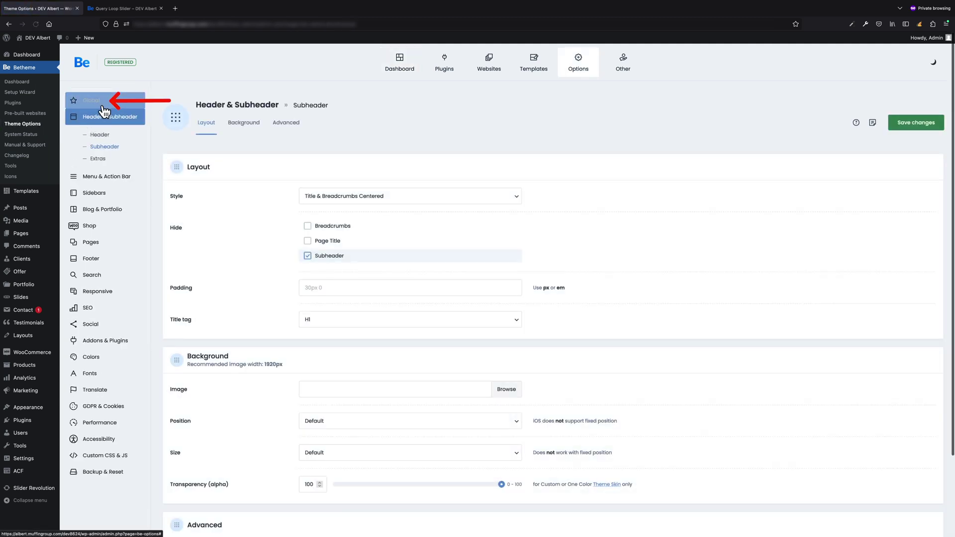
click(106, 102)
click(104, 190)
scroll(249, 273, down, 10)
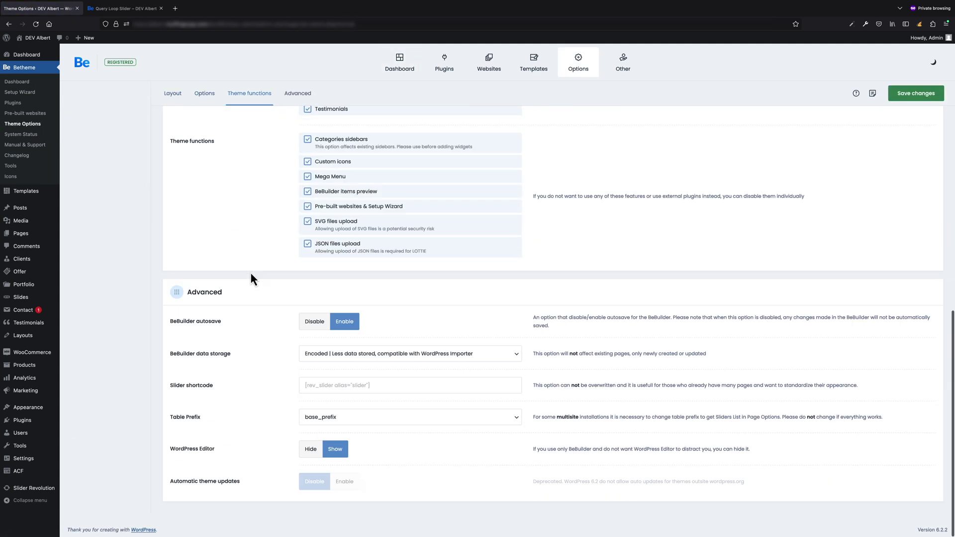
scroll(247, 274, up, 3)
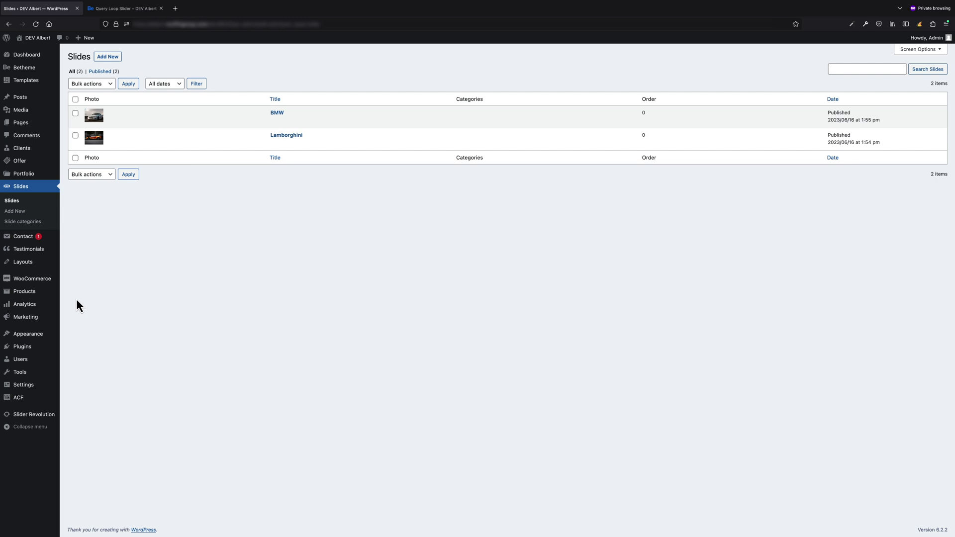
Create and publish a new page titled 'Slider Query Loop'.
mouse_move(23, 124)
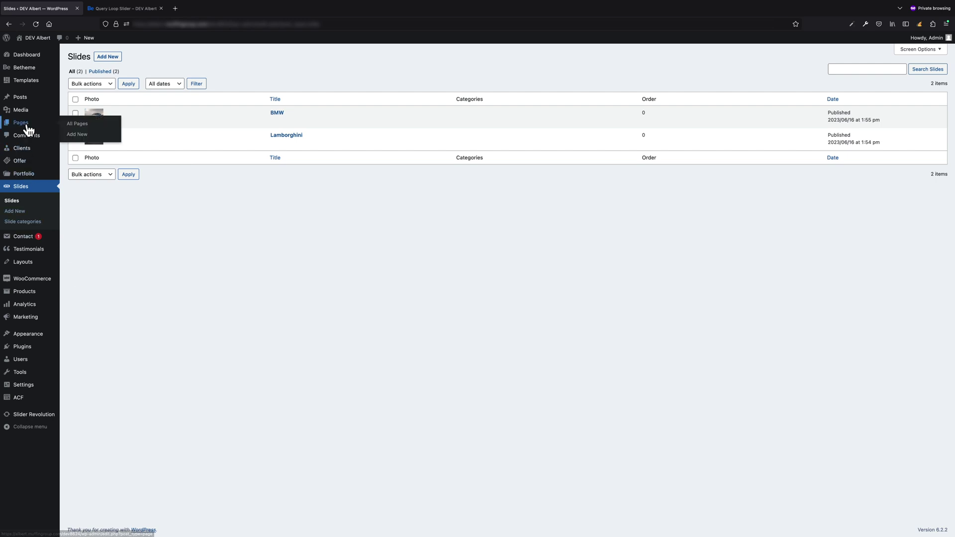
click(78, 135)
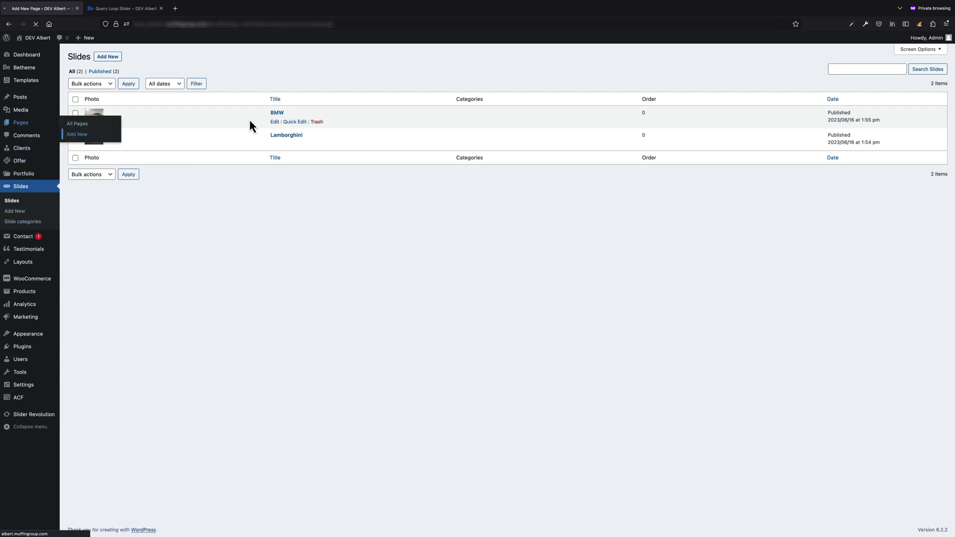
text(Slider Query Loop)
click(909, 46)
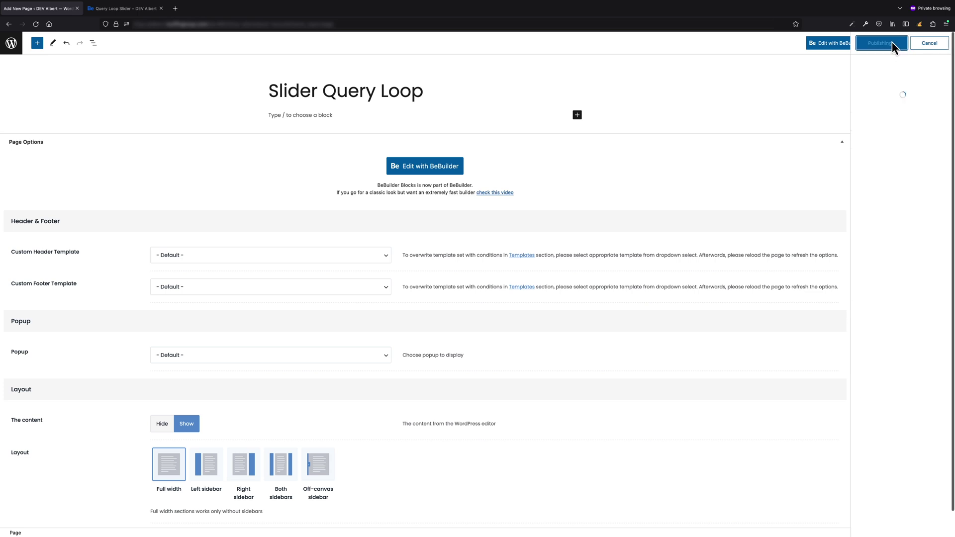
click(891, 41)
Open the page in BeBuilder and add a 1/2 | 1/2 two-column section.
click(843, 44)
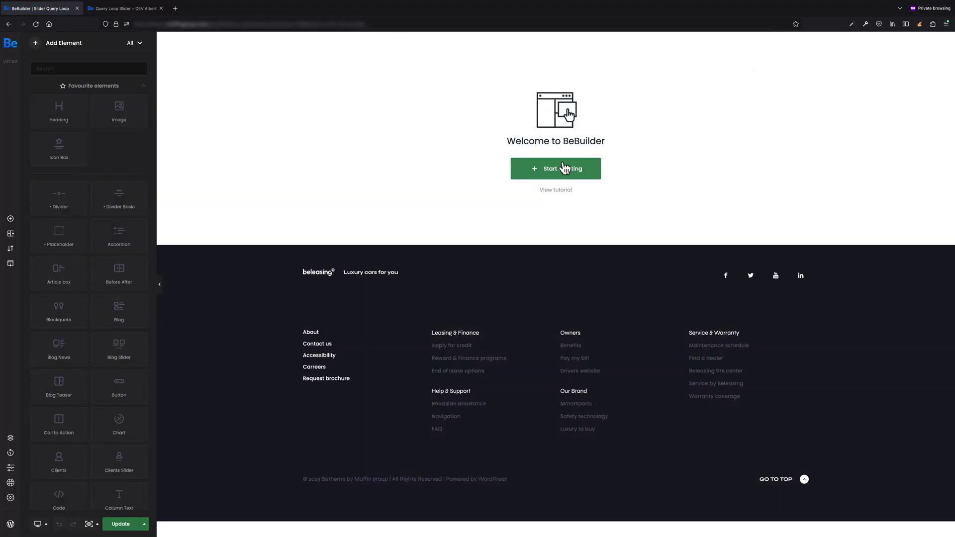
click(564, 168)
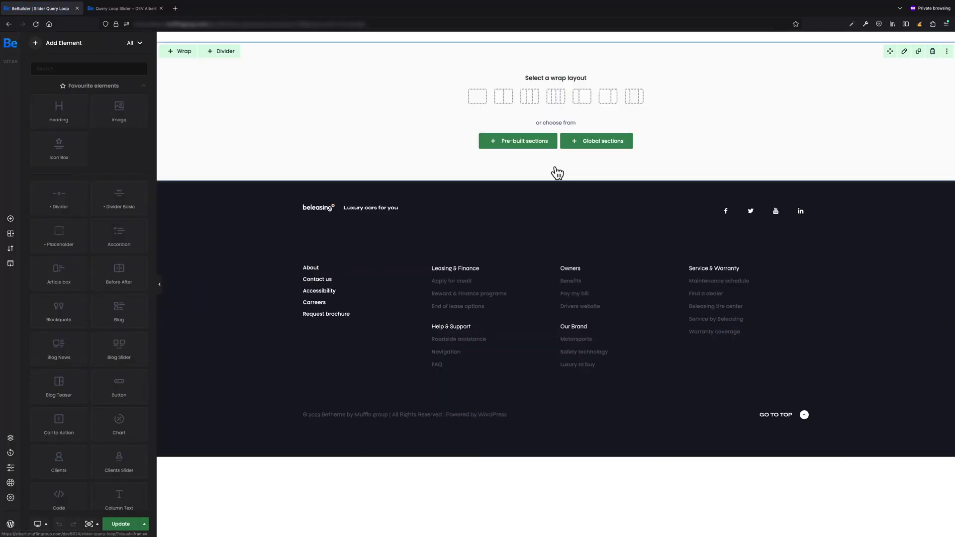
click(505, 99)
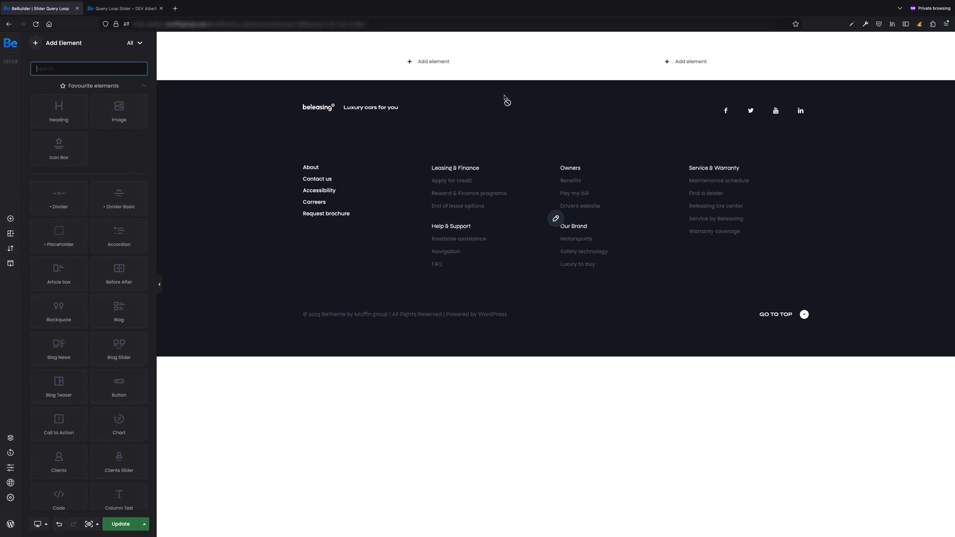
Add an Image to the right column, and a Heading, Column Text and Button to the left column.
drag(467, 98, 671, 64)
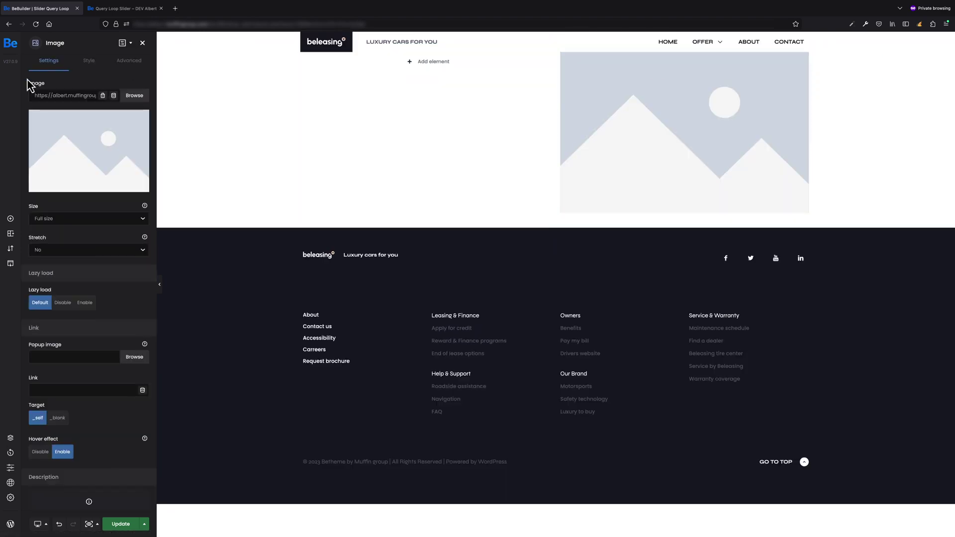
click(10, 218)
drag(59, 112, 386, 66)
click(10, 219)
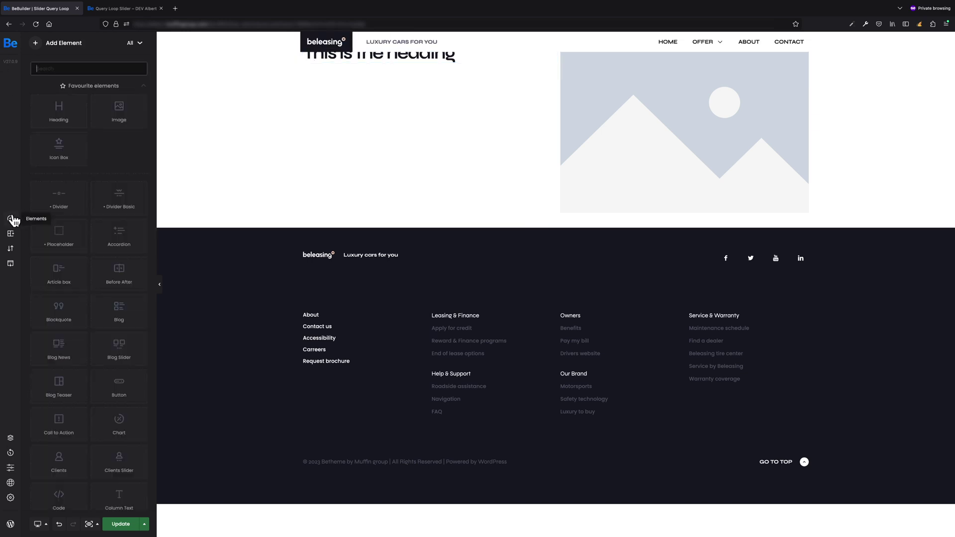
click(75, 69)
text(col)
drag(56, 201, 313, 92)
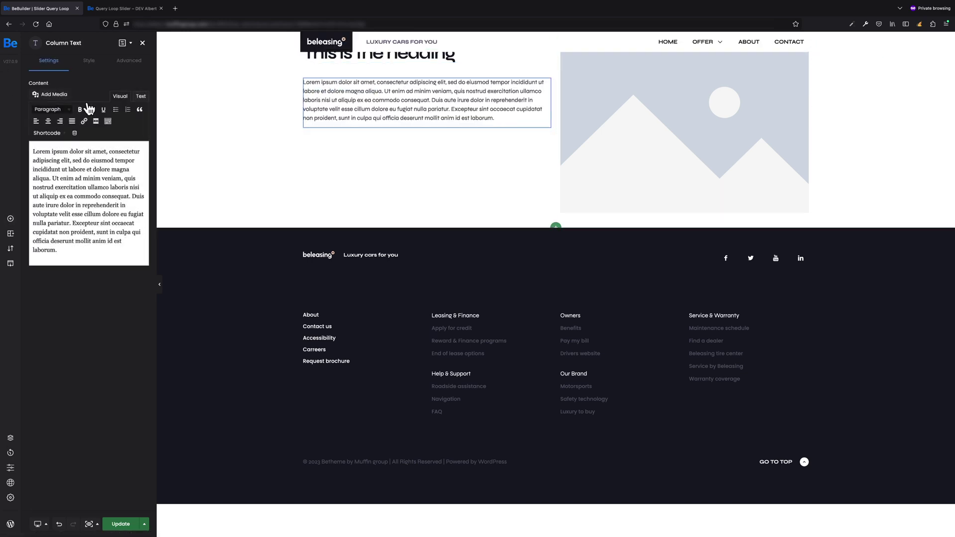
key(BackSpace)
key(BackSpace)
key(BackSpace)
text(bu)
drag(54, 199, 347, 135)
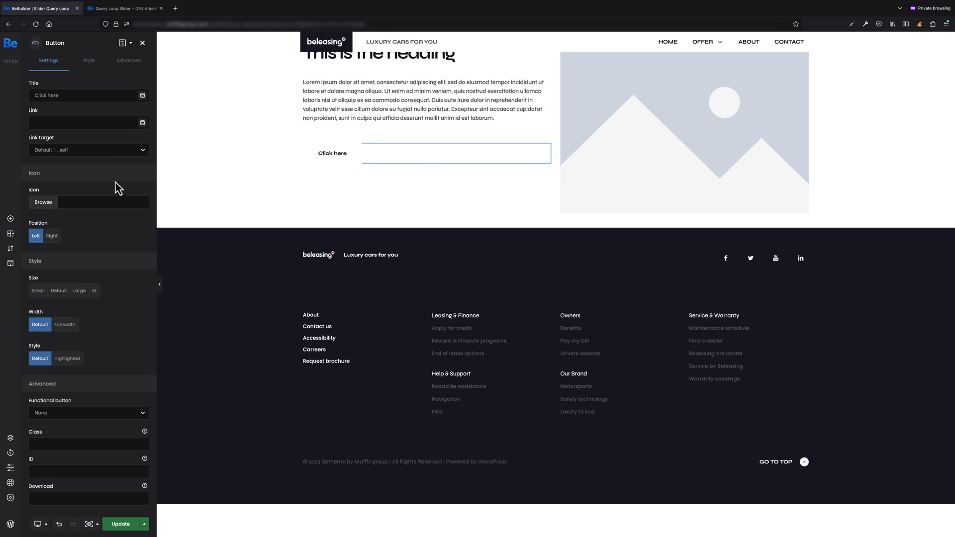
Set the section's Advanced background colour to light grey #E6E6E6.
click(903, 52)
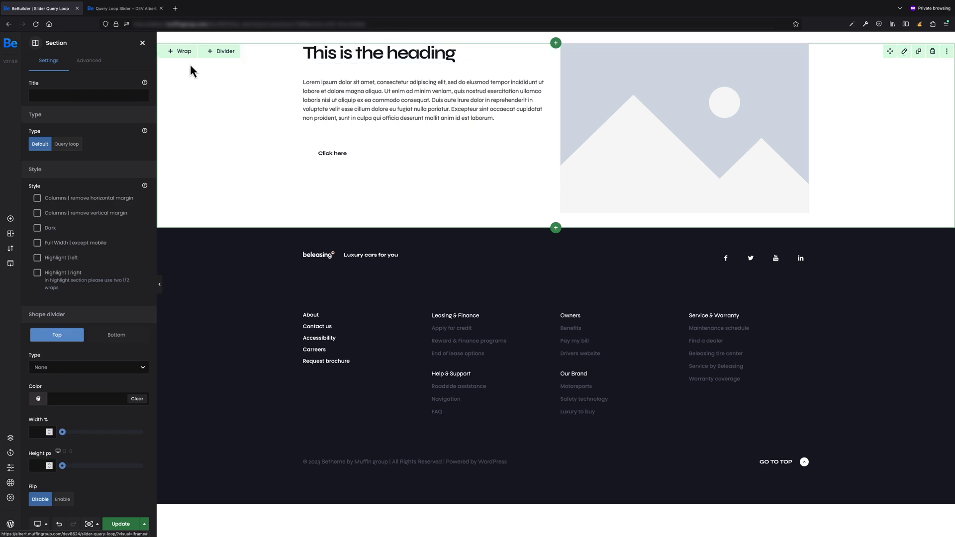
click(79, 63)
click(85, 214)
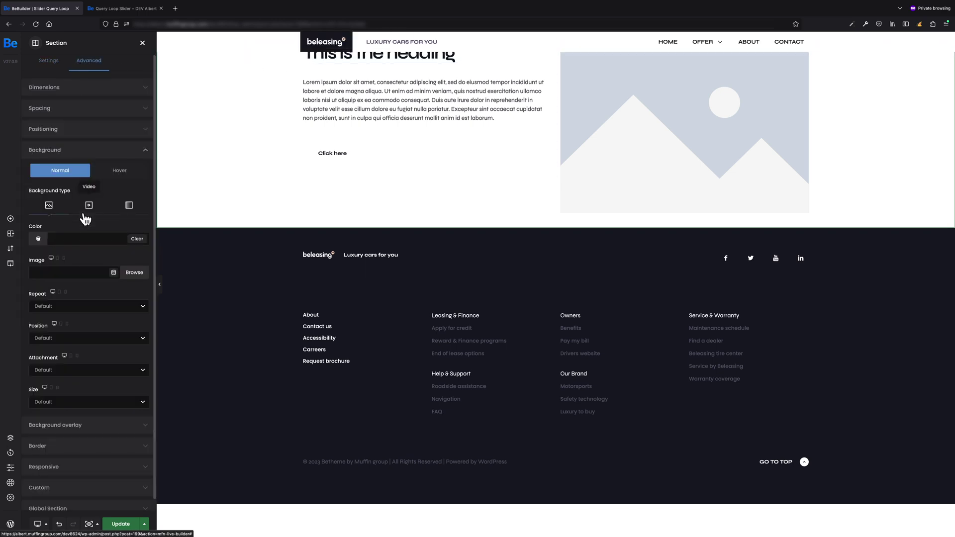
click(73, 237)
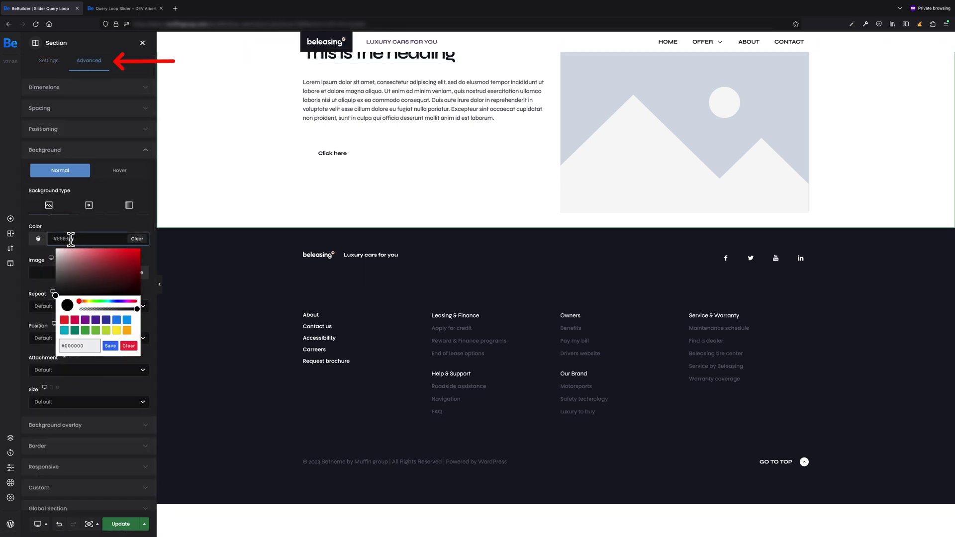
click(85, 227)
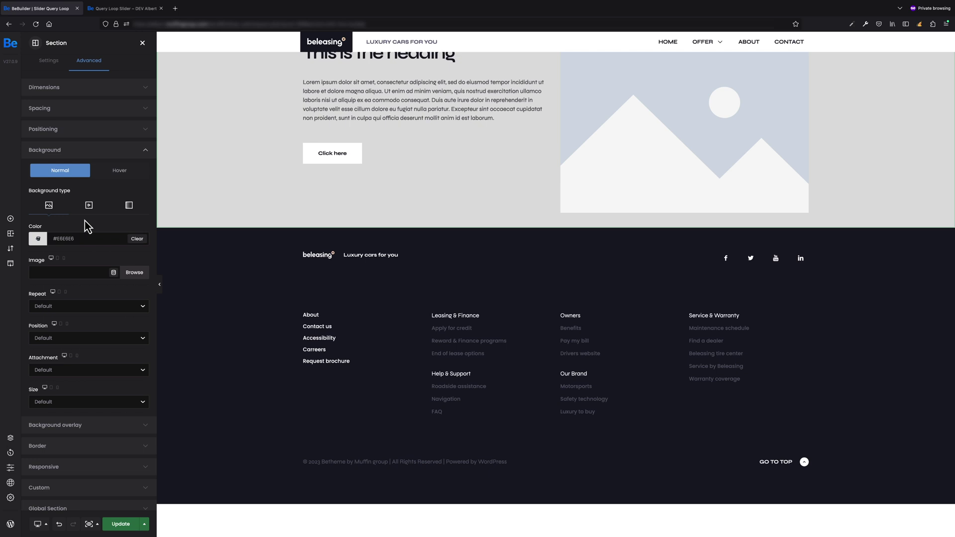
click(53, 68)
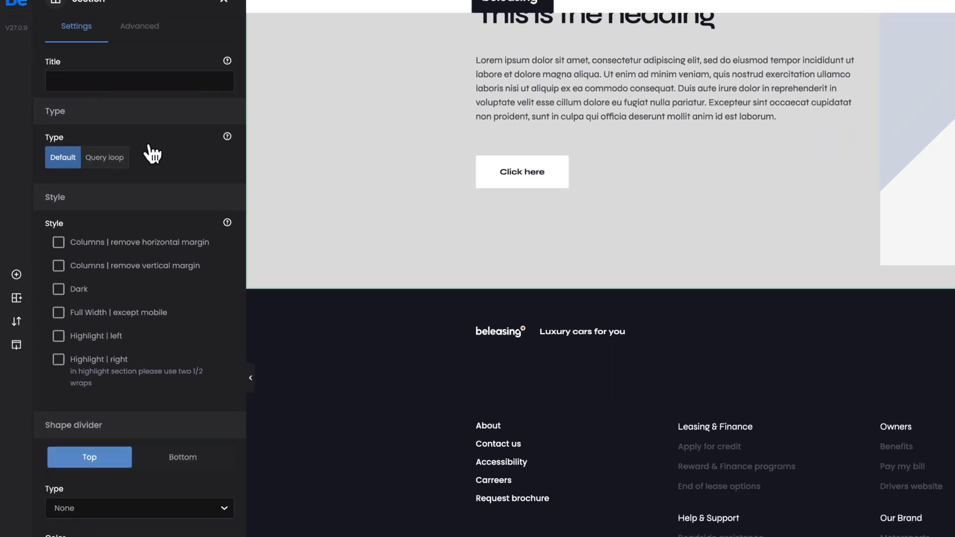
Set the section Type to Query loop with Slides as the post type.
click(118, 157)
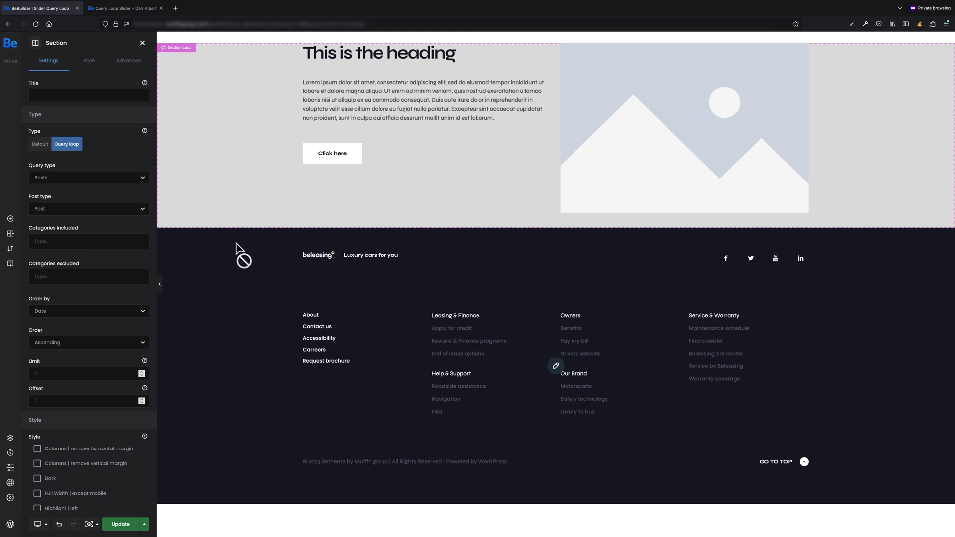
click(125, 211)
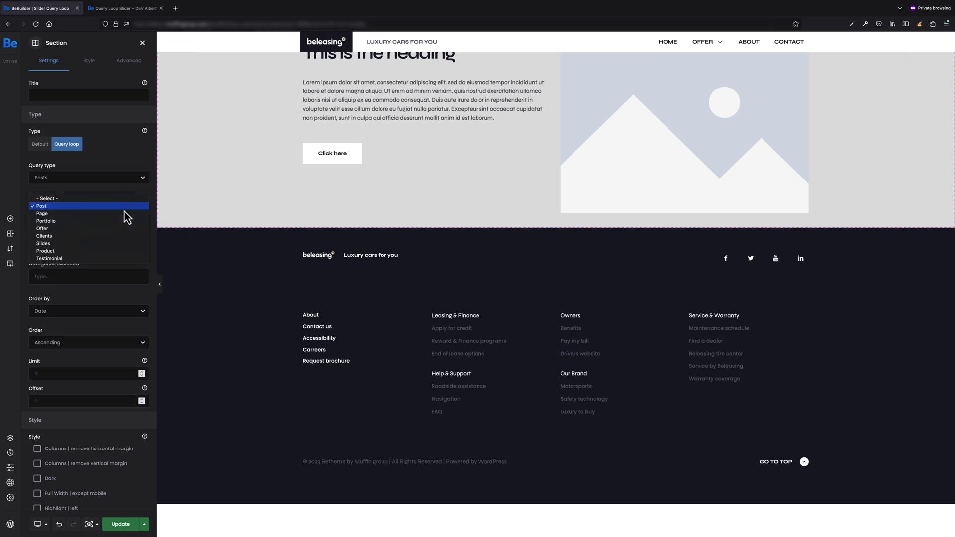
click(101, 242)
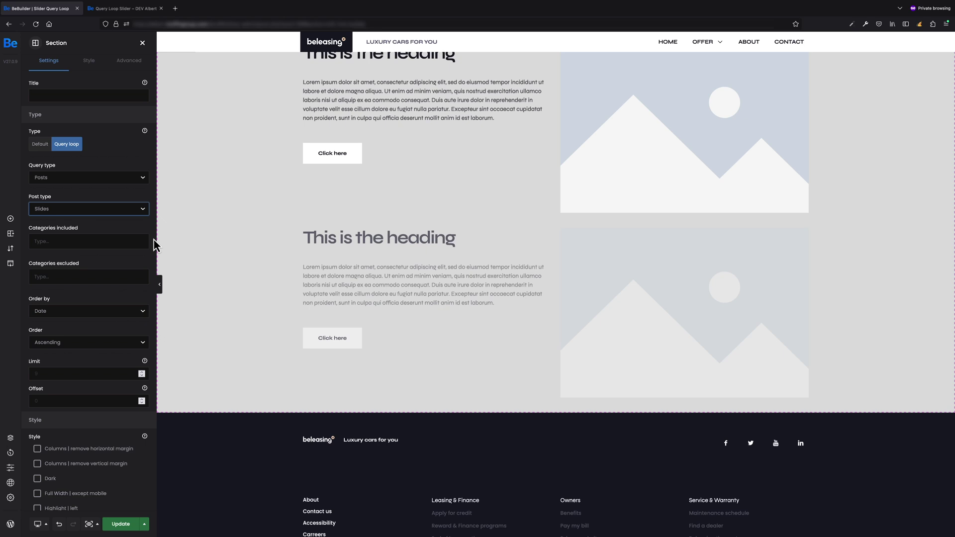
Display the query loop items as a slider with dot navigation.
click(90, 64)
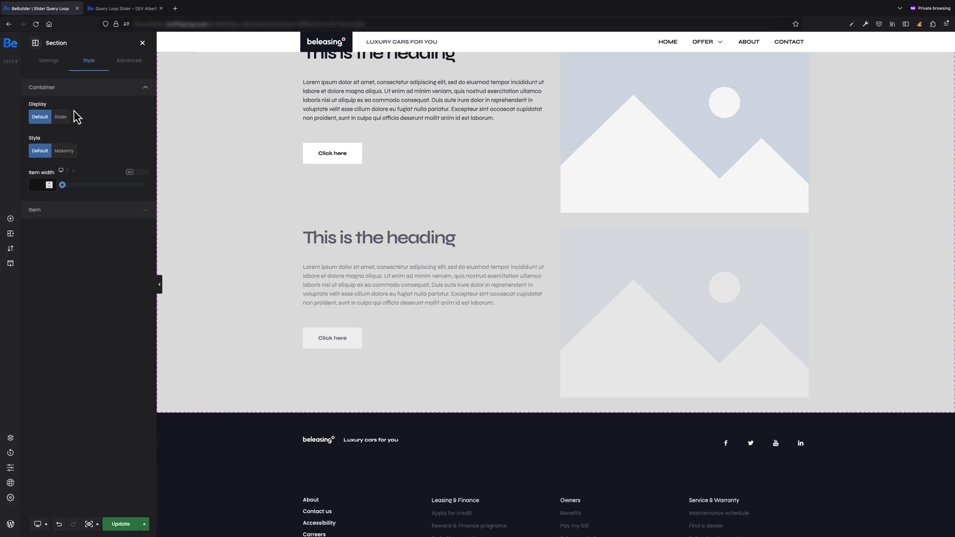
click(61, 117)
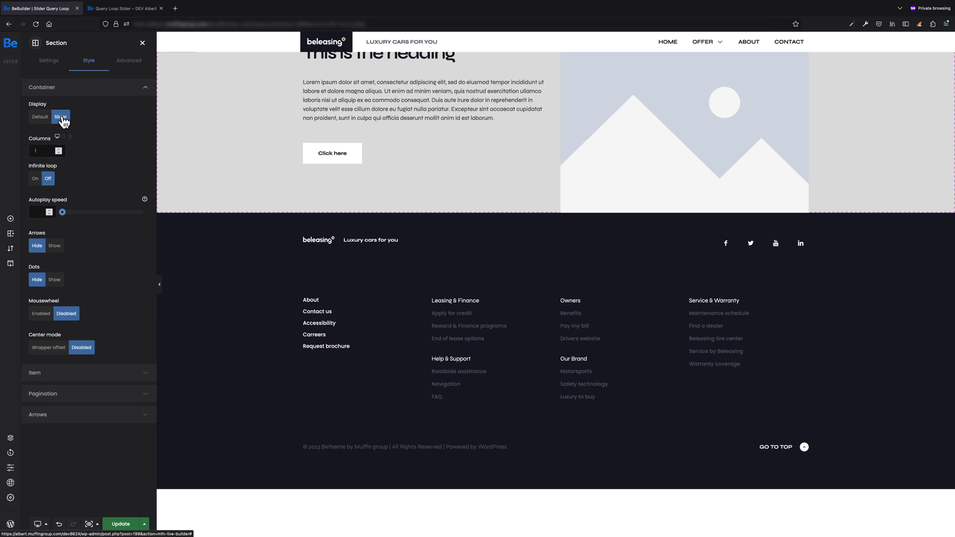
click(54, 281)
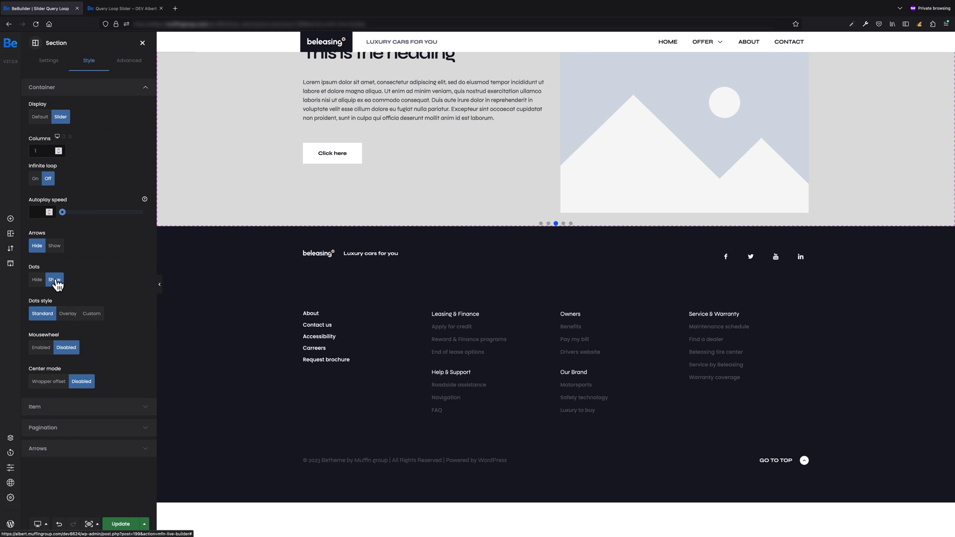
Set the pagination offset to 60 px and the active dot colour to #202448.
click(91, 431)
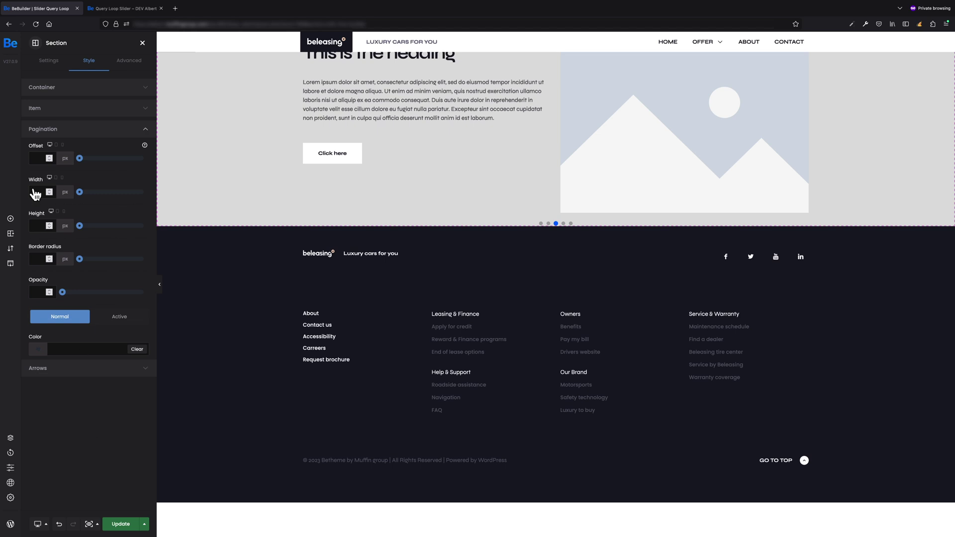
click(36, 158)
text(60)
click(80, 174)
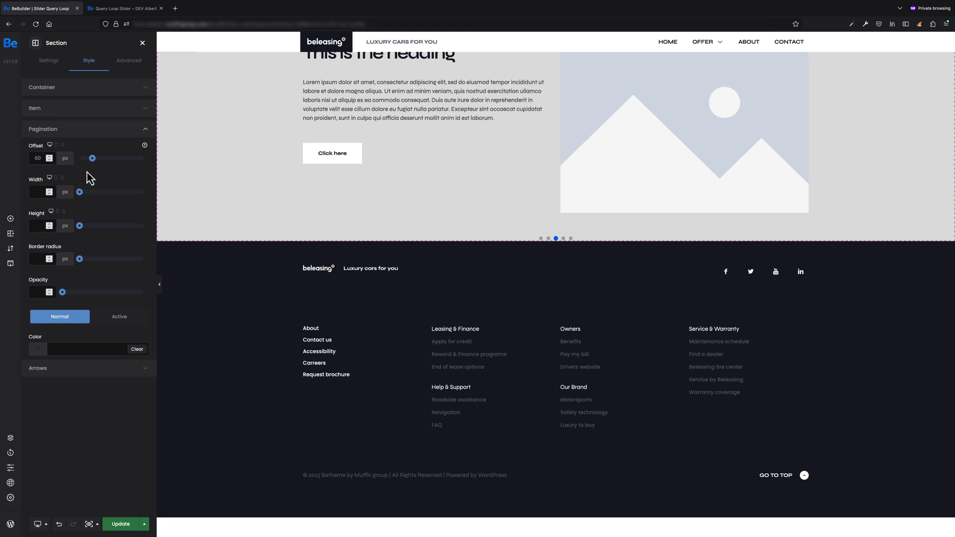
click(121, 316)
click(78, 348)
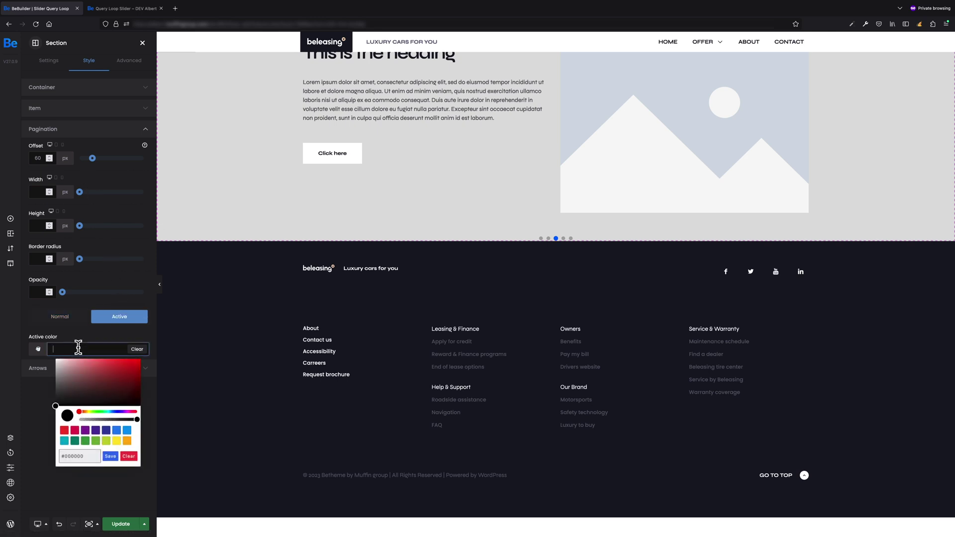
click(90, 339)
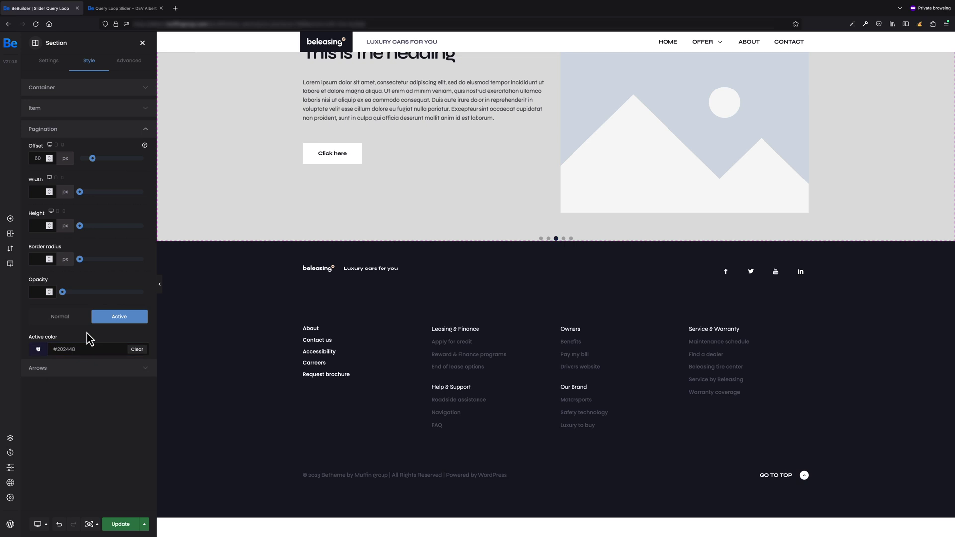
Set the section's spacing to 120px top padding and 60px bottom padding.
click(132, 69)
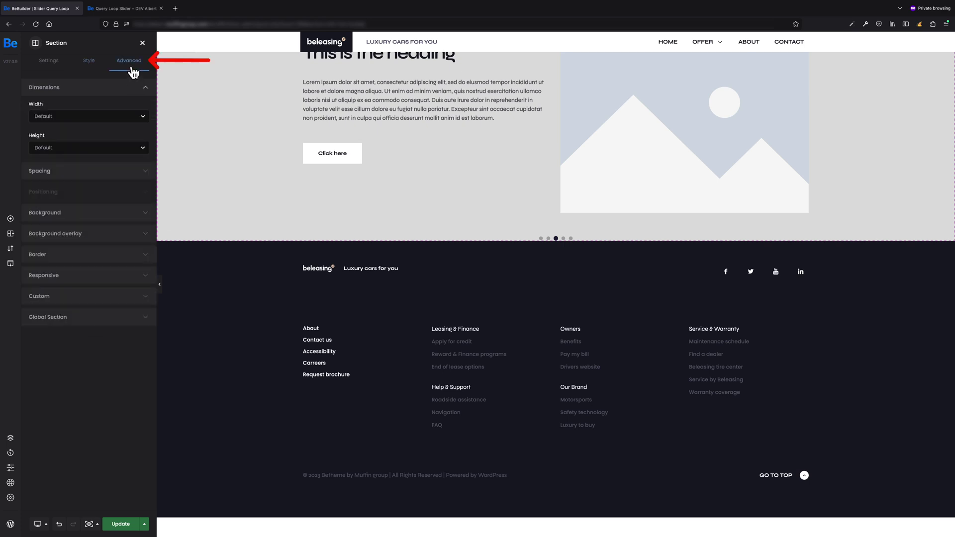
click(106, 173)
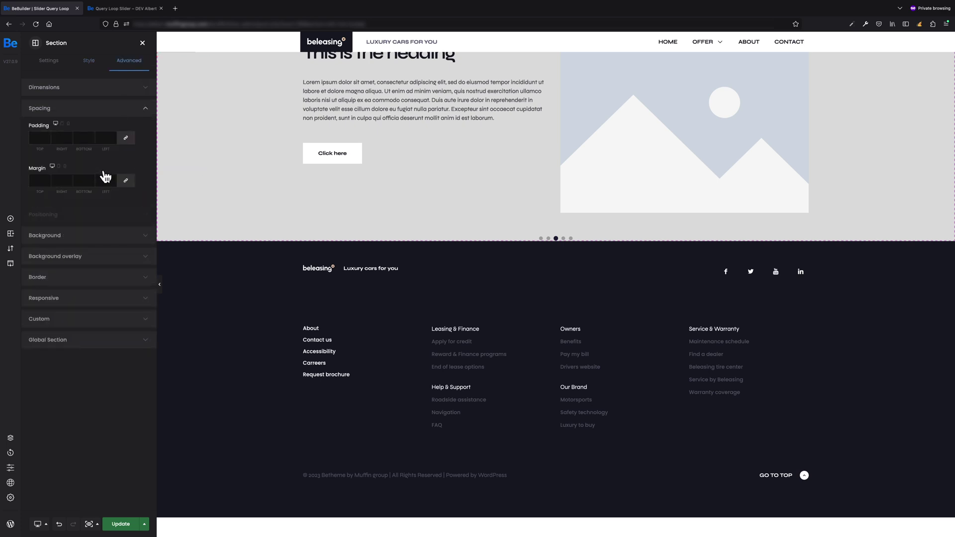
click(36, 138)
text(120)
click(66, 160)
click(81, 137)
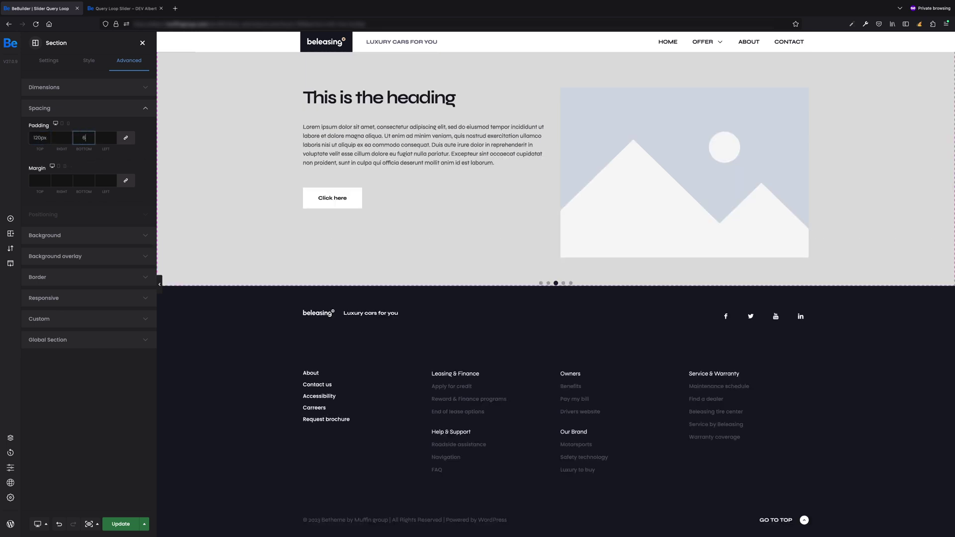
text(60)
click(111, 158)
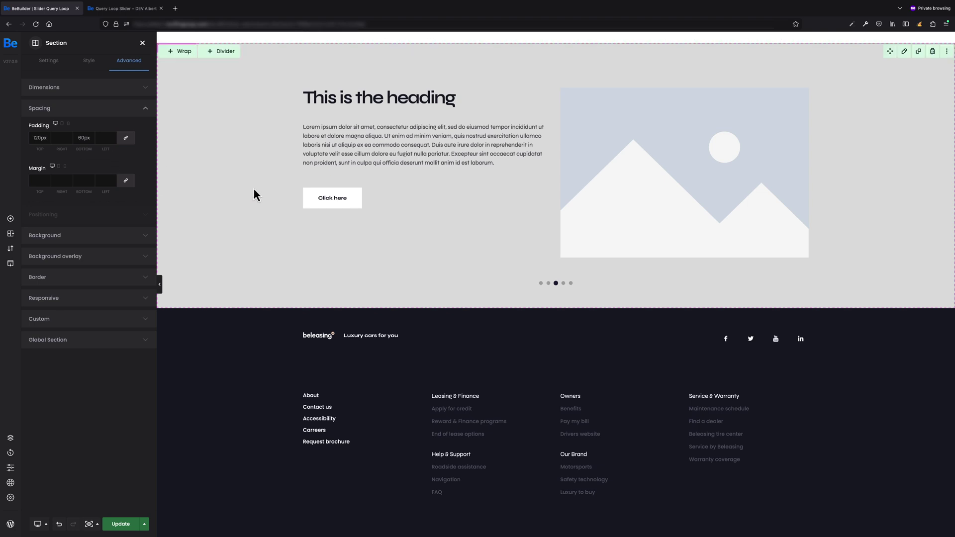
Set the left-column wrap's Advanced > Positioning wrap position to Center.
right_click(403, 232)
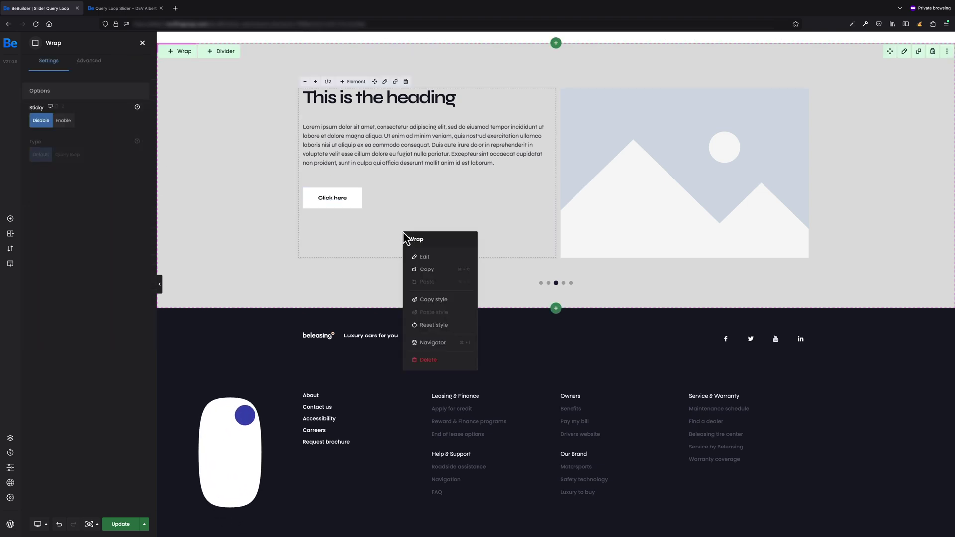
click(381, 230)
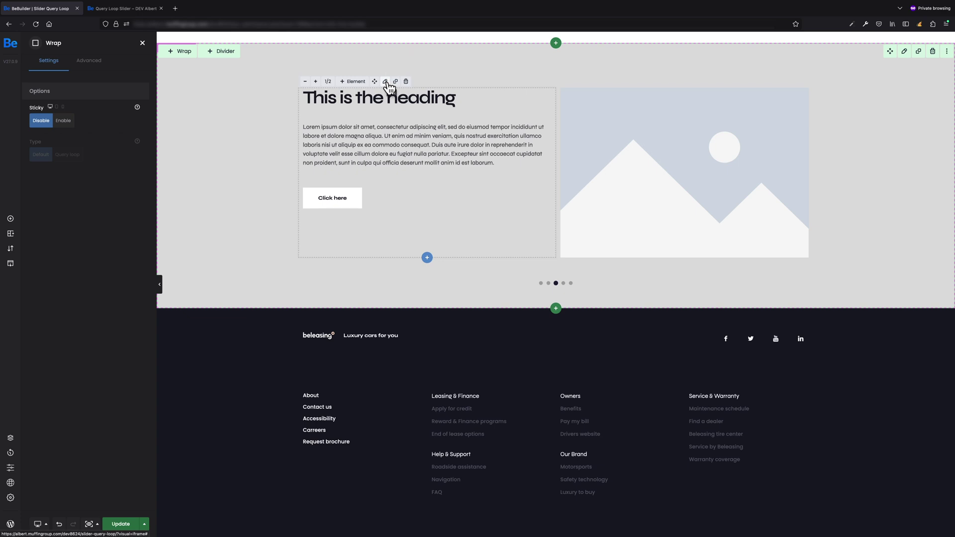
click(94, 64)
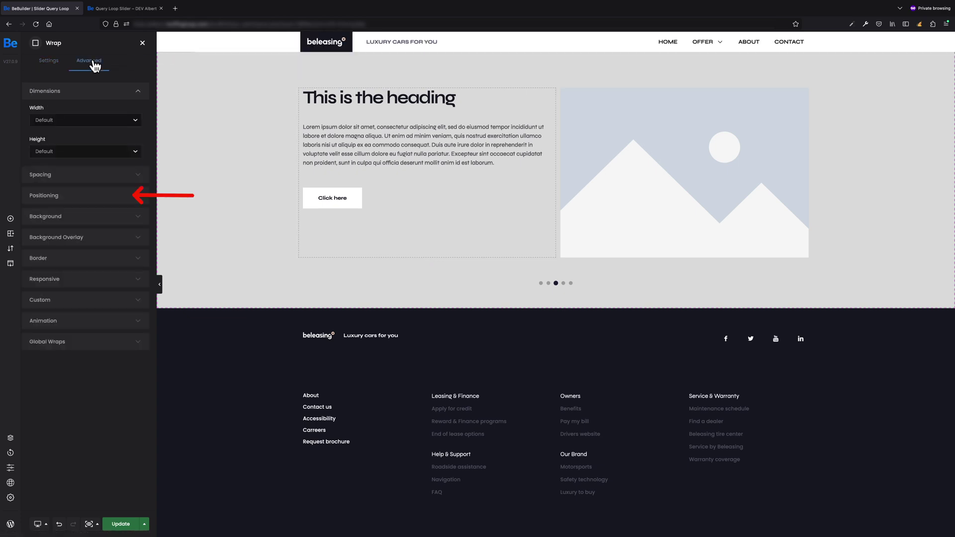
click(112, 198)
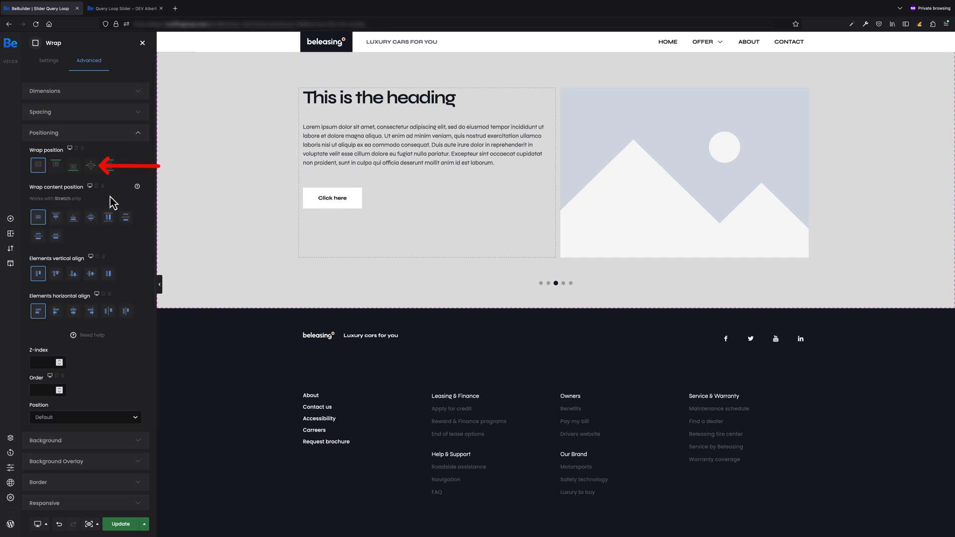
click(92, 169)
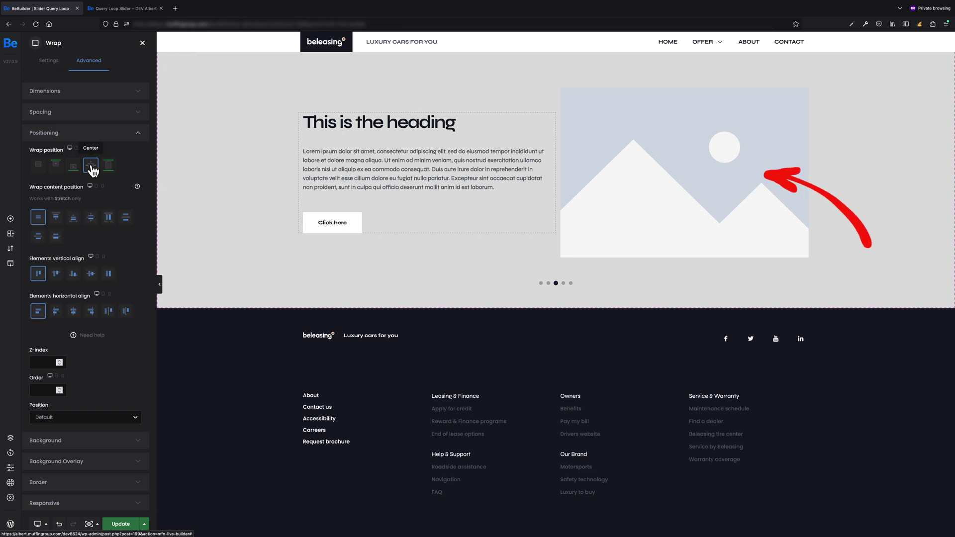
Replace the placeholder image with the dynamic Slide Image ({featured_image}).
click(92, 168)
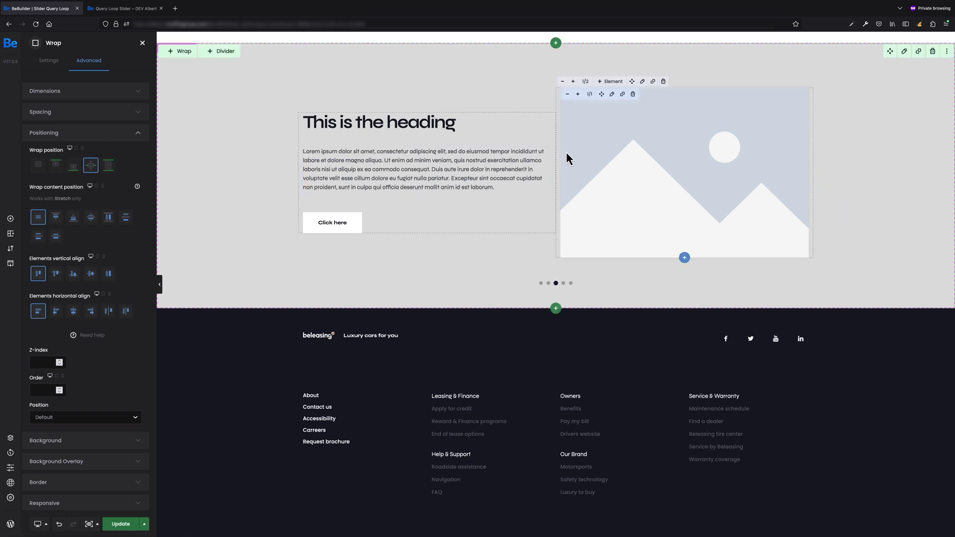
click(613, 96)
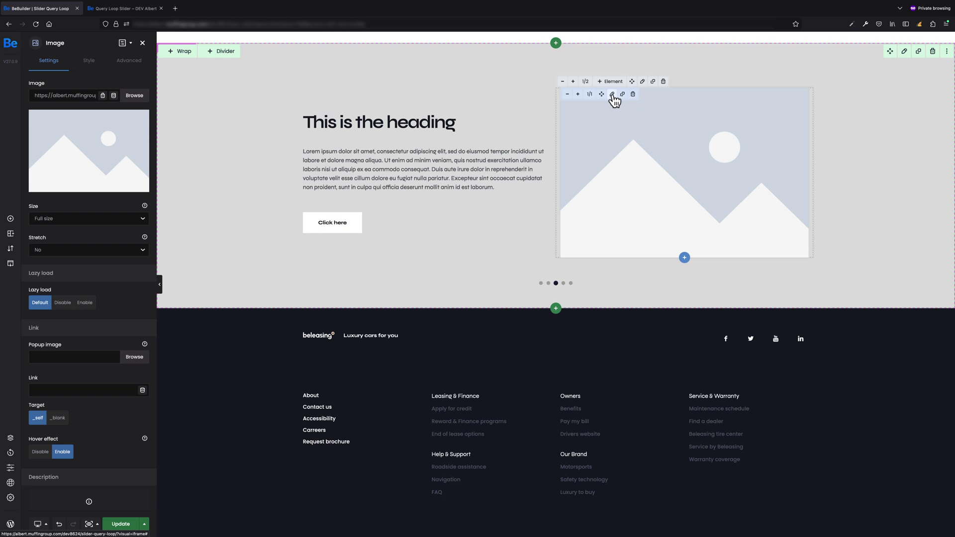
click(103, 96)
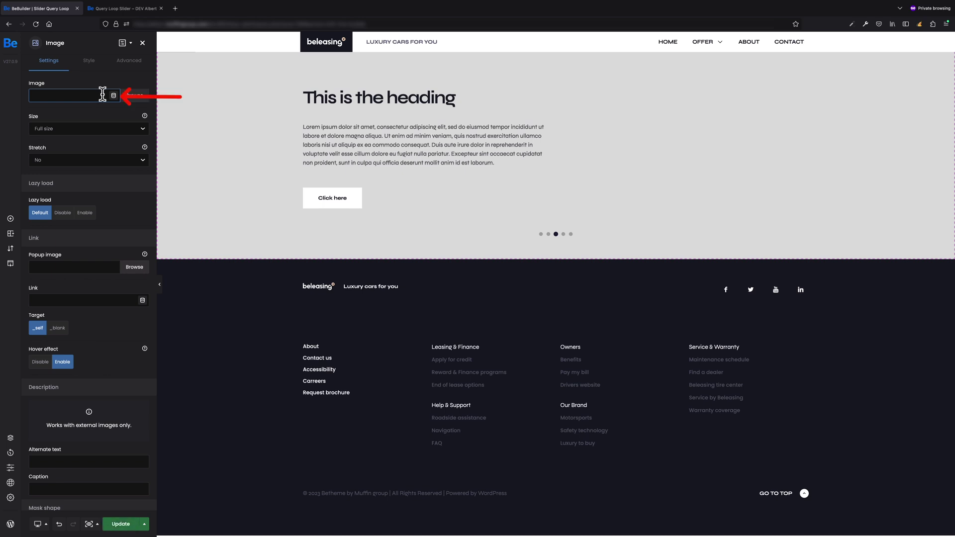
click(114, 97)
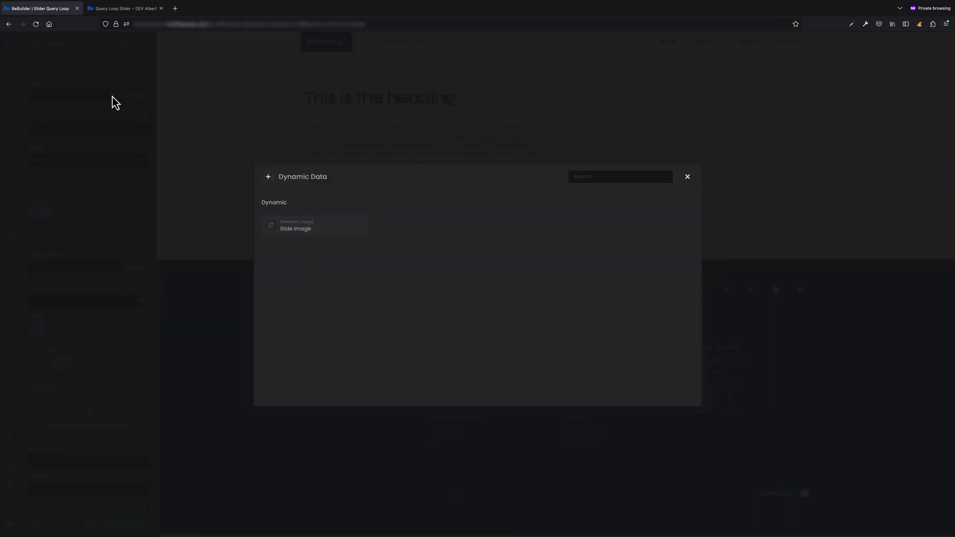
click(329, 228)
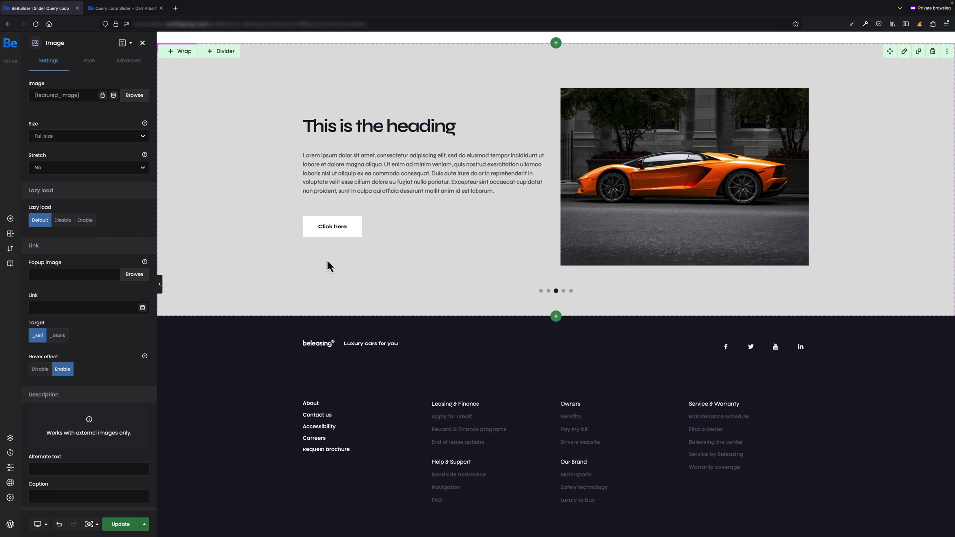
Bind the heading title to the dynamic slide {title}.
click(354, 130)
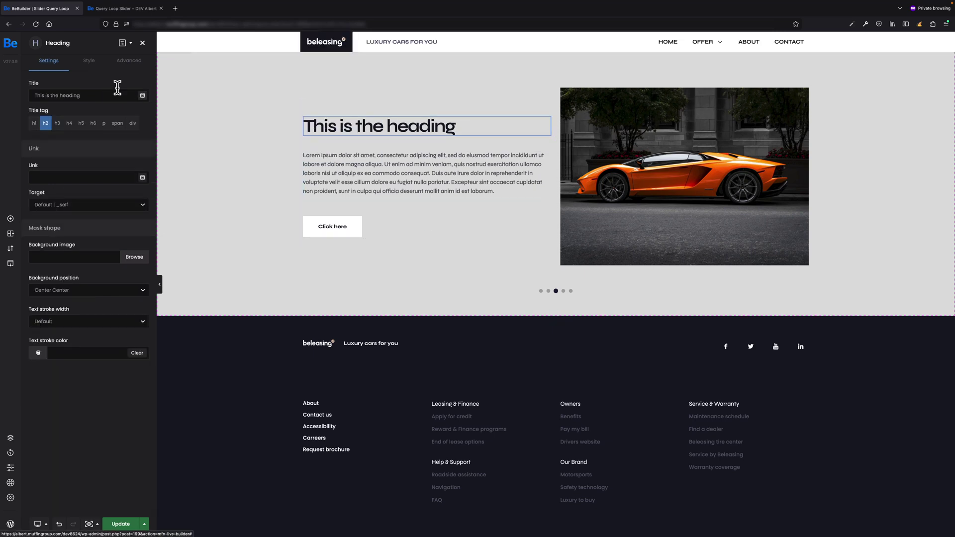
triple_click(111, 95)
click(142, 95)
click(311, 224)
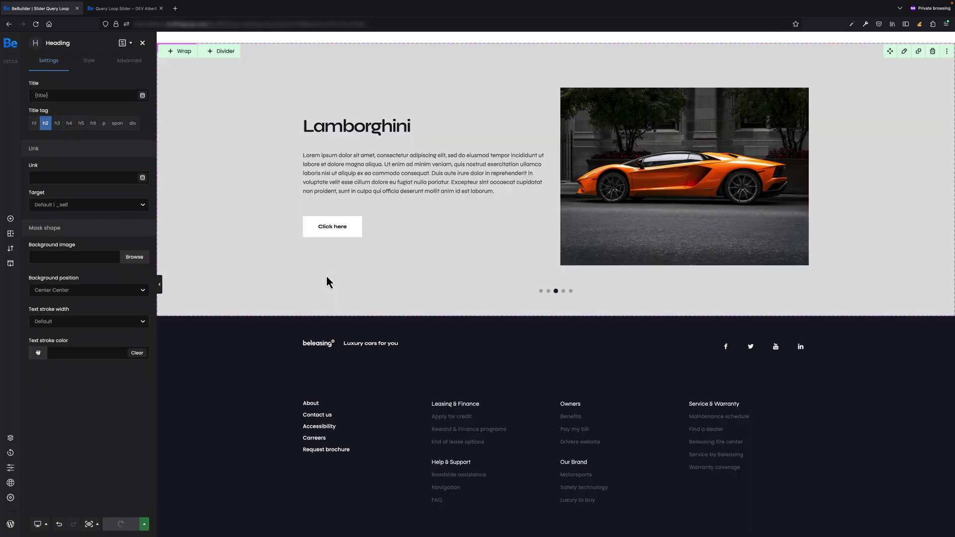
Replace the column text with the dynamic Slide Meta Description ({postmeta:mfn-post-desc}).
click(376, 172)
triple_click(88, 199)
key(BackSpace)
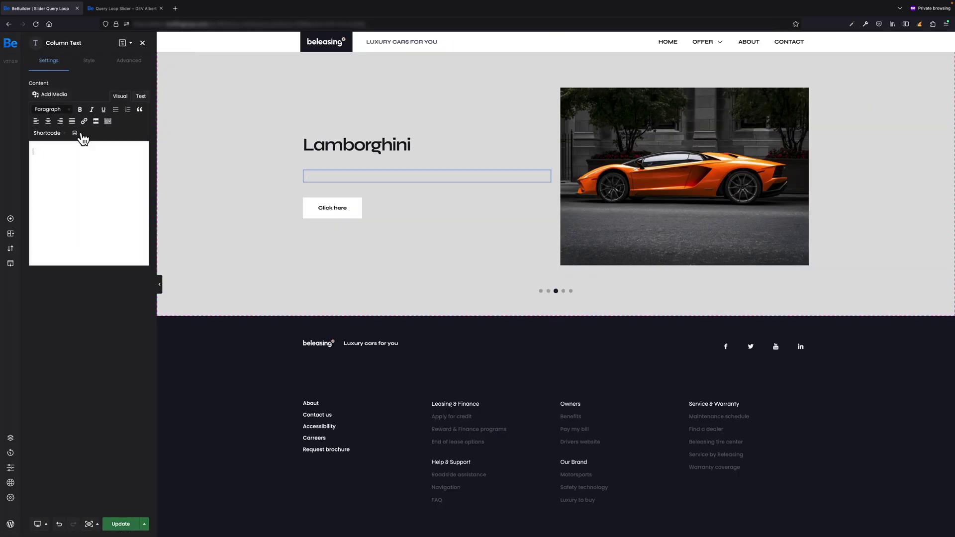
click(81, 136)
click(523, 278)
click(309, 297)
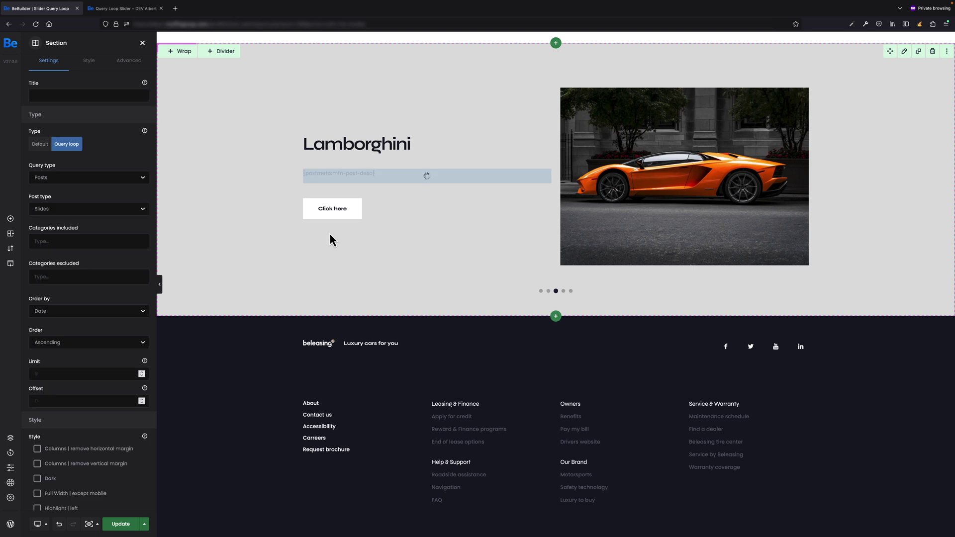
Link the Click here button to the dynamic Slide Meta Link ({postmeta:mfn-post-link}).
click(354, 216)
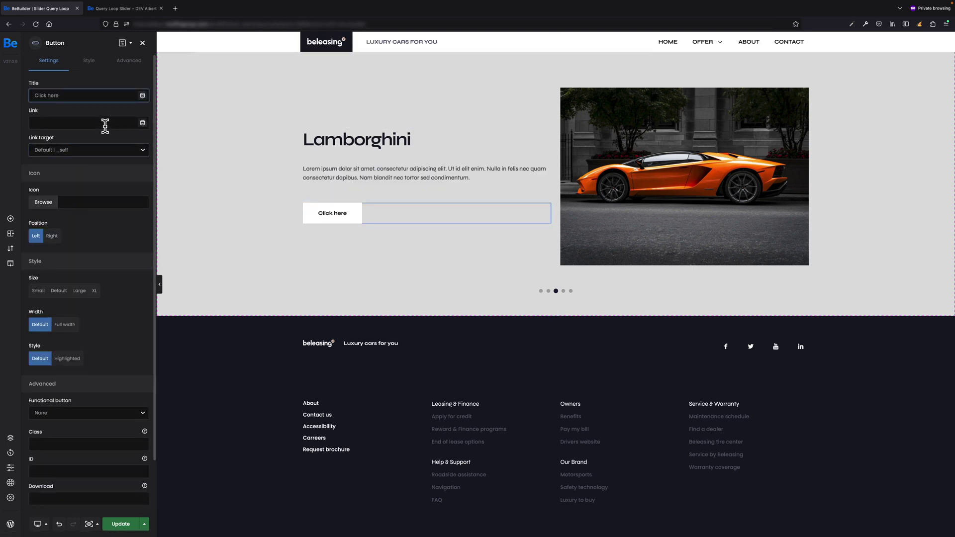
click(144, 124)
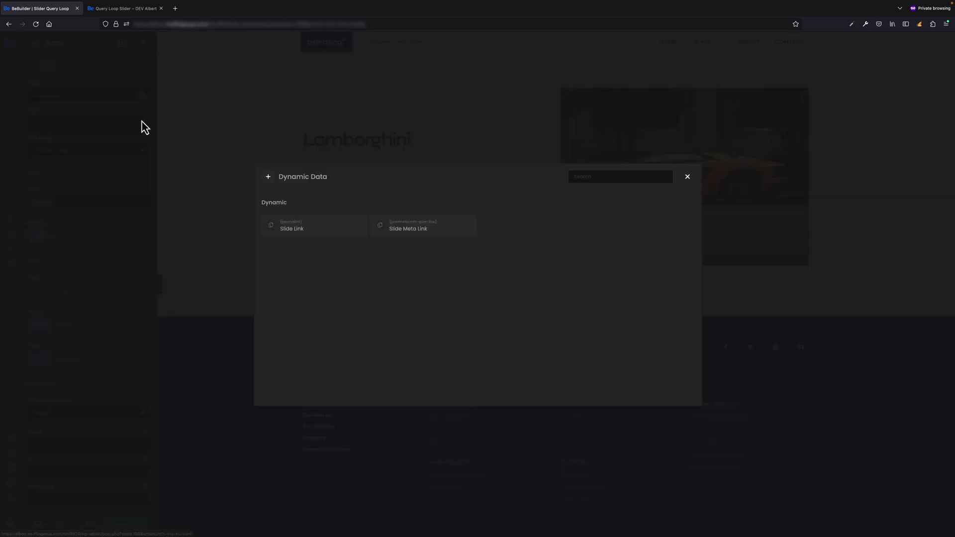
click(428, 231)
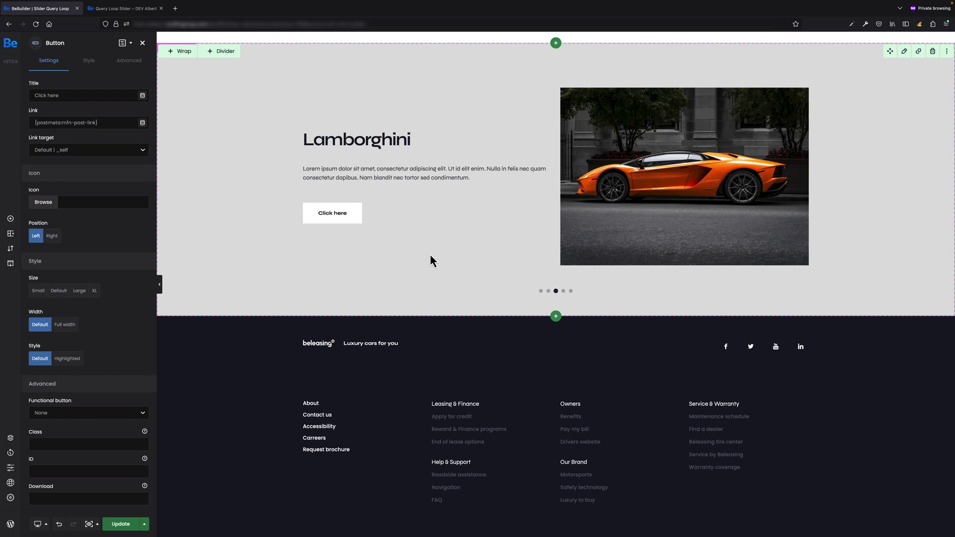
Save the page with the dynamically bound Lamborghini slider section.
click(131, 524)
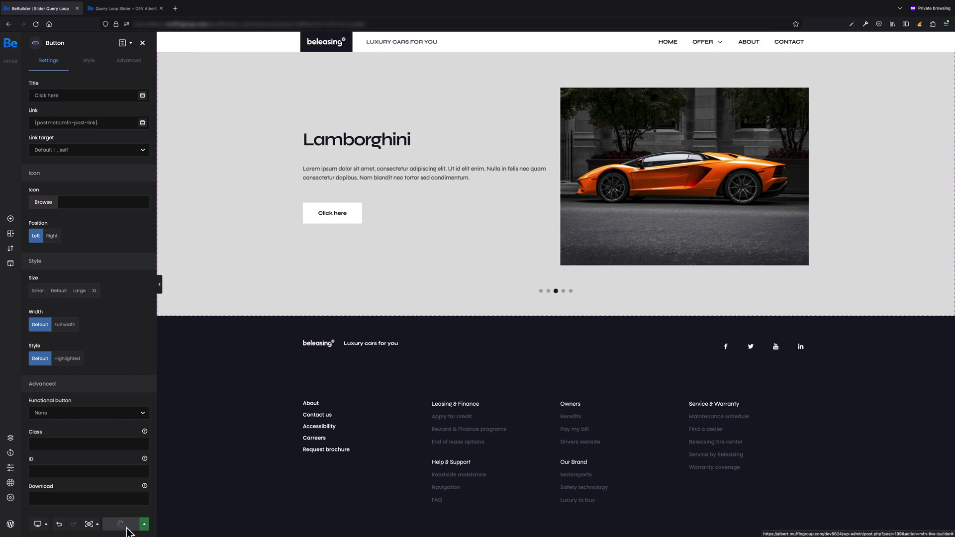